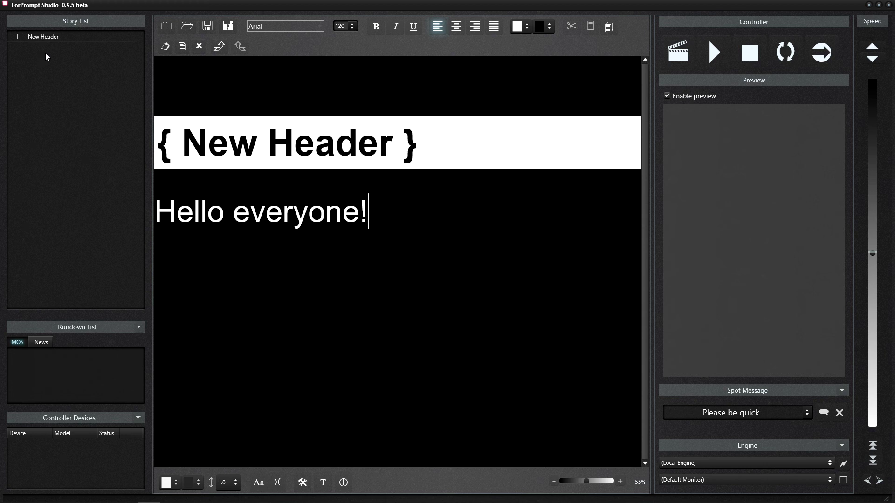
# Open ForPrompt multi language.htm from the Texts folder with the file filter set to All files (*.*)
pyautogui.click(186, 26)
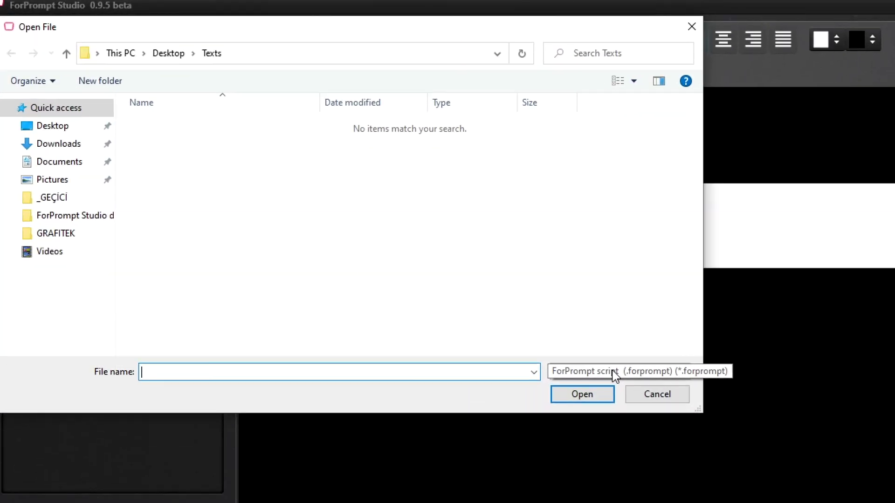
pyautogui.click(487, 293)
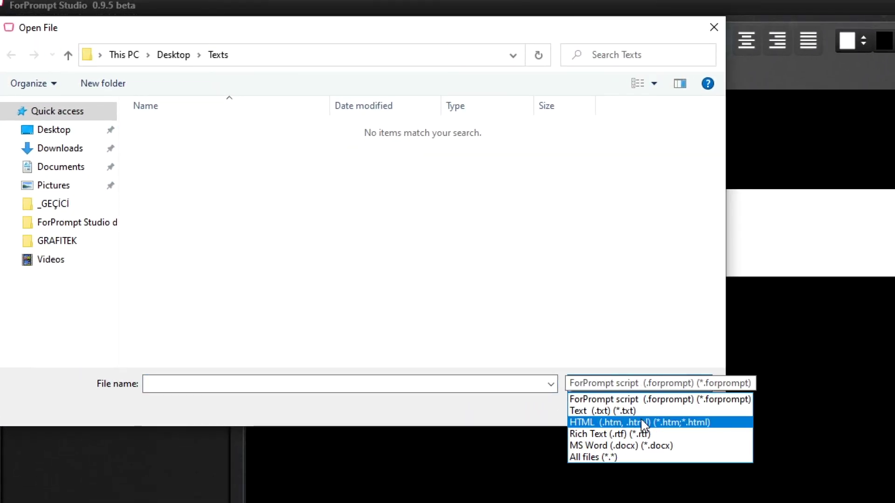
pyautogui.click(684, 457)
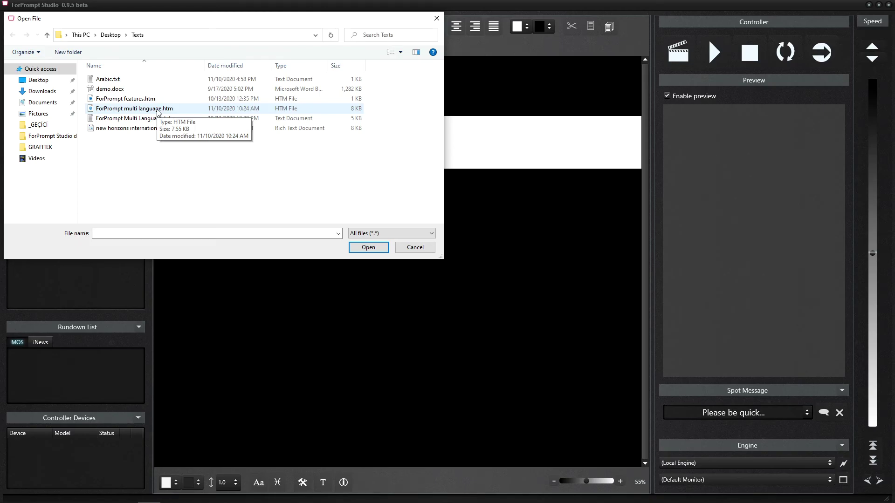
pyautogui.doubleClick(158, 110)
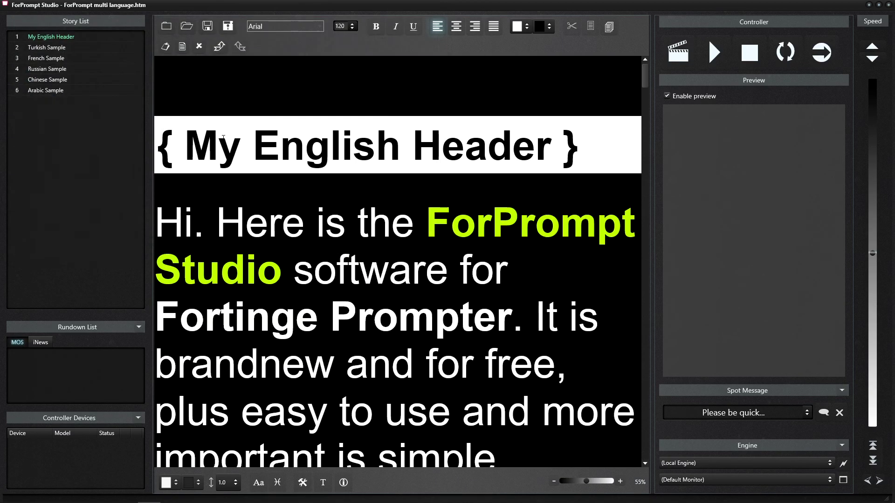
# Give the word Here a serif font and shrink the word the to size 40
pyautogui.doubleClick(261, 223)
pyautogui.click(319, 27)
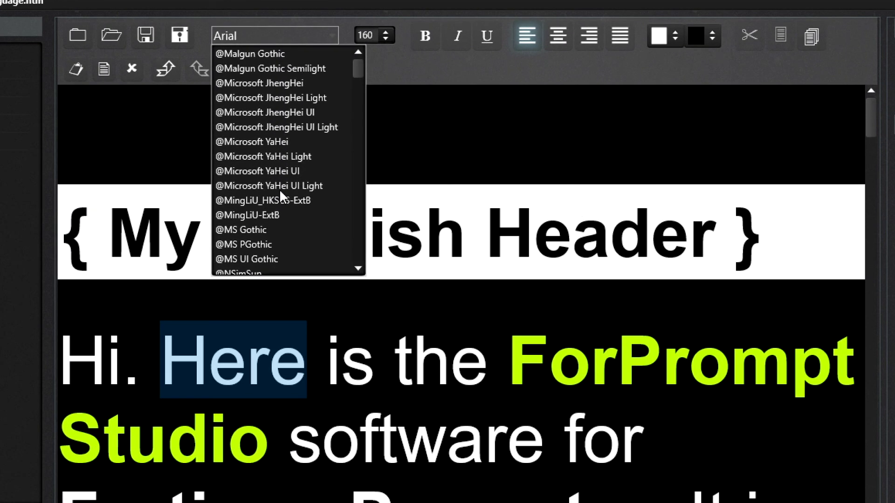
pyautogui.click(263, 185)
pyautogui.doubleClick(429, 334)
pyautogui.click(368, 33)
pyautogui.click(369, 142)
# Make software bold, italic and underlined, then try centre and right paragraph alignment
pyautogui.doubleClick(410, 406)
pyautogui.hotkey('ctrl', 'b')
pyautogui.hotkey('ctrl', 'i')
pyautogui.hotkey('ctrl', 'u')
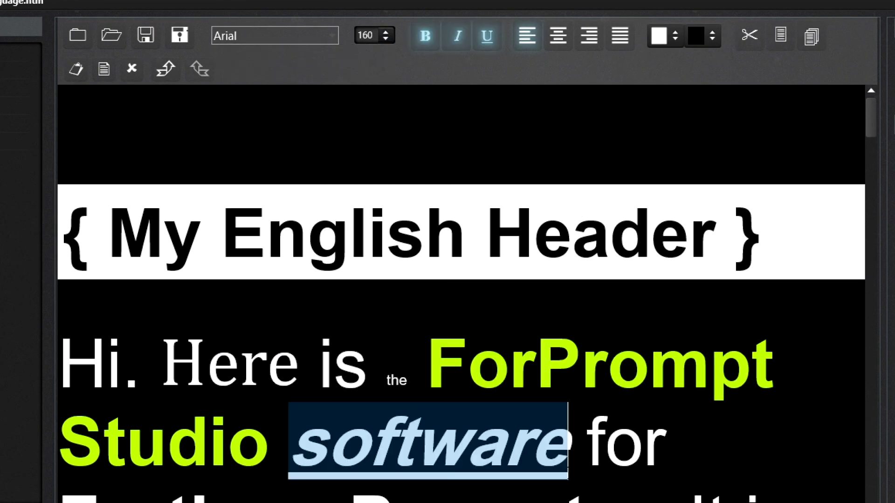
pyautogui.click(611, 266)
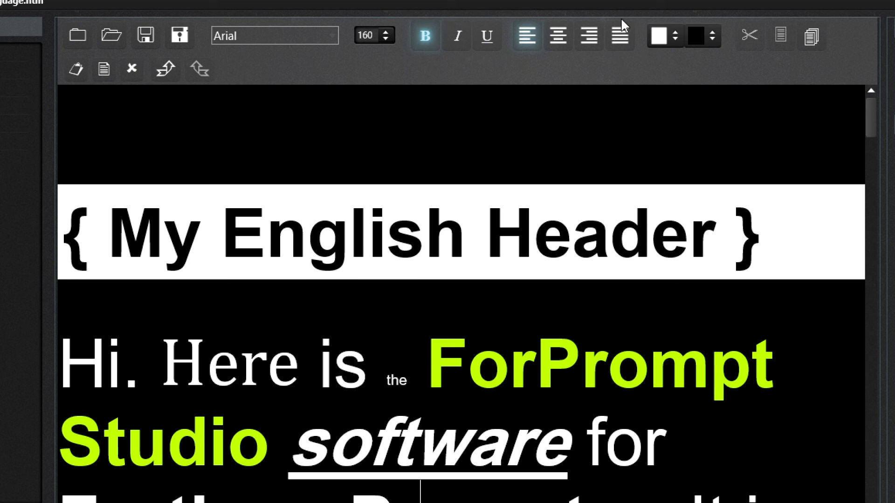
pyautogui.click(558, 39)
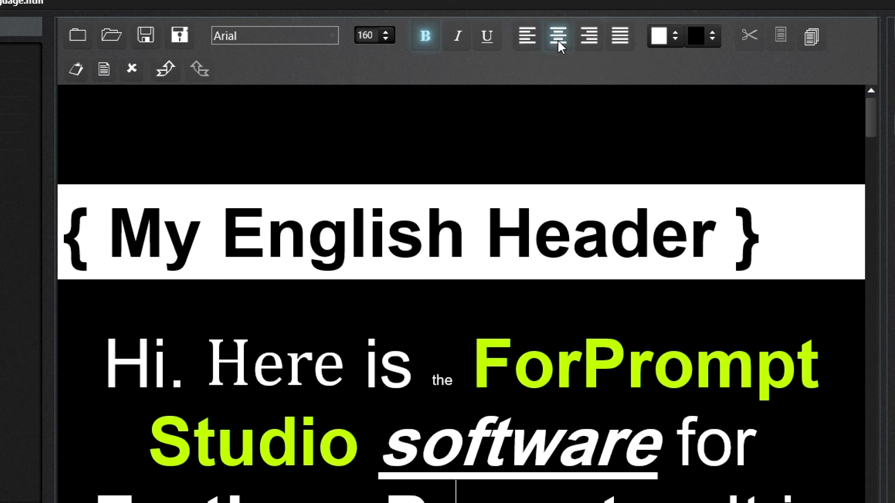
pyautogui.click(589, 37)
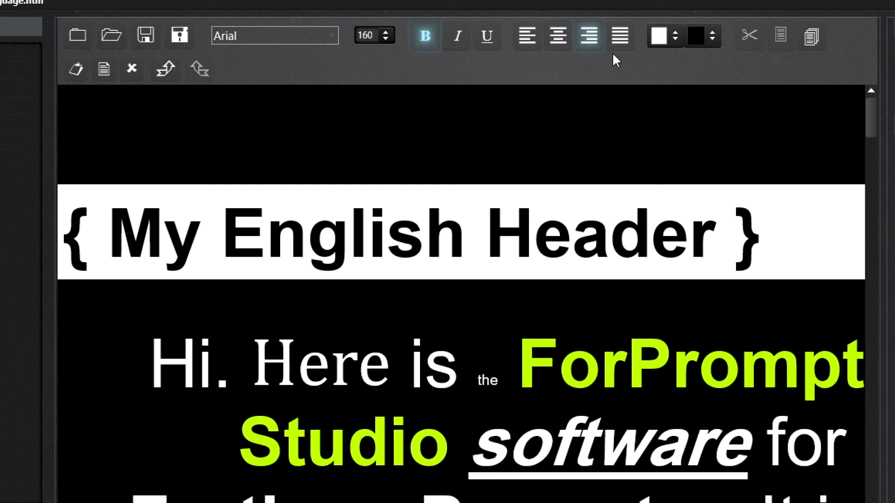
# Colour the word brandnew red with a cyan highlight
pyautogui.moveTo(335, 368); pyautogui.dragTo(155, 368)
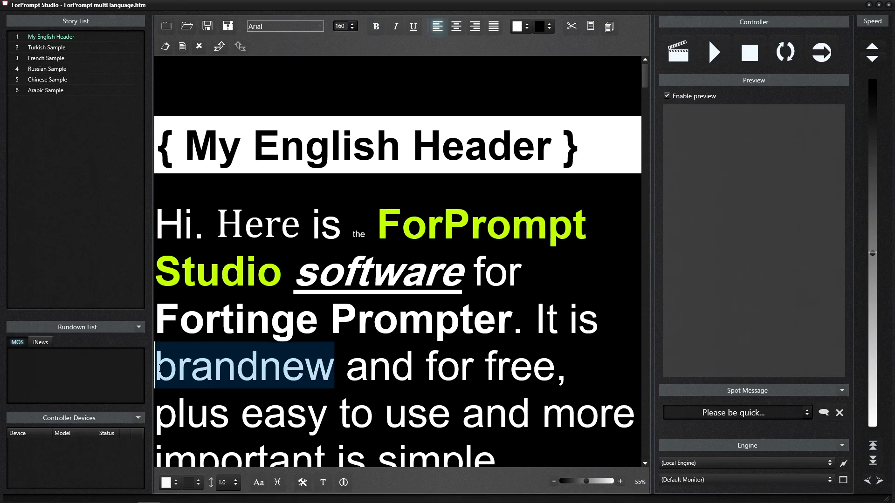
pyautogui.click(527, 26)
pyautogui.click(551, 41)
pyautogui.click(551, 26)
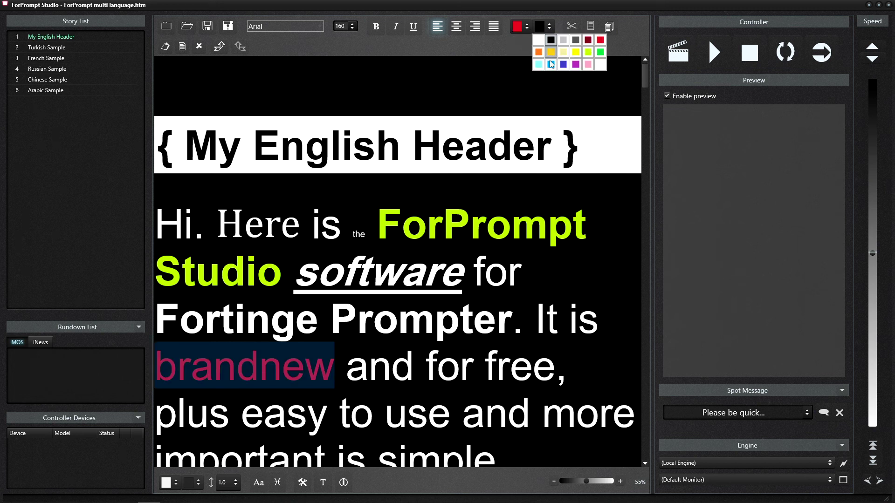
pyautogui.click(551, 66)
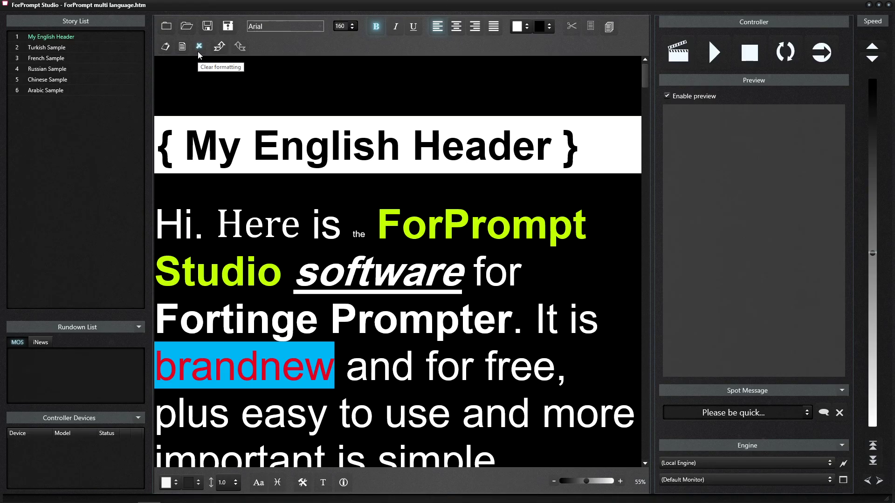
# Clear all formatting from the script after confirming, then undo and redo the removal
pyautogui.click(132, 69)
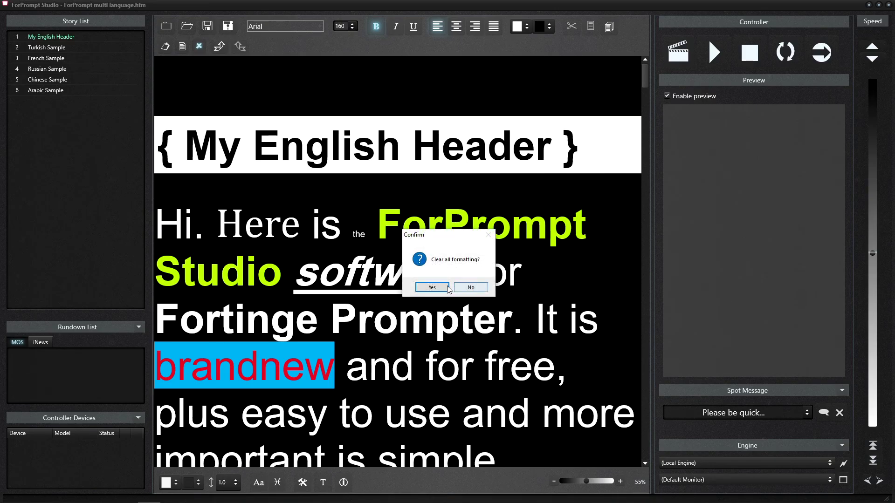
pyautogui.click(432, 288)
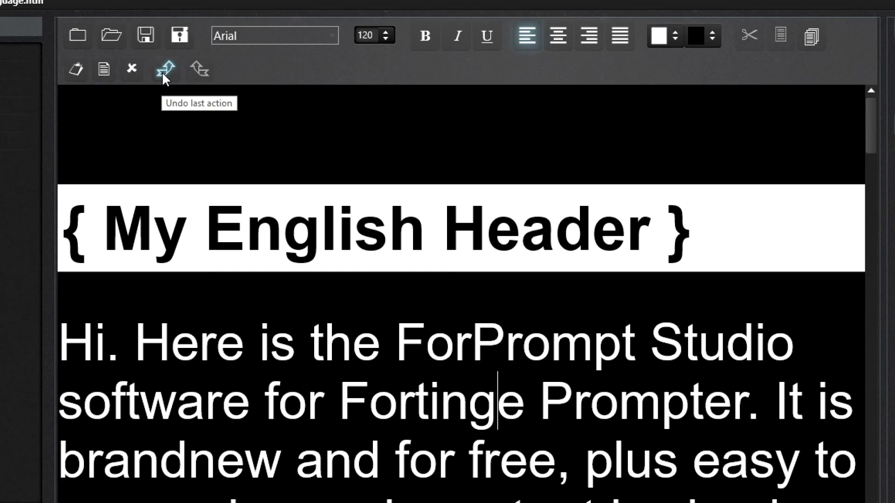
pyautogui.click(219, 46)
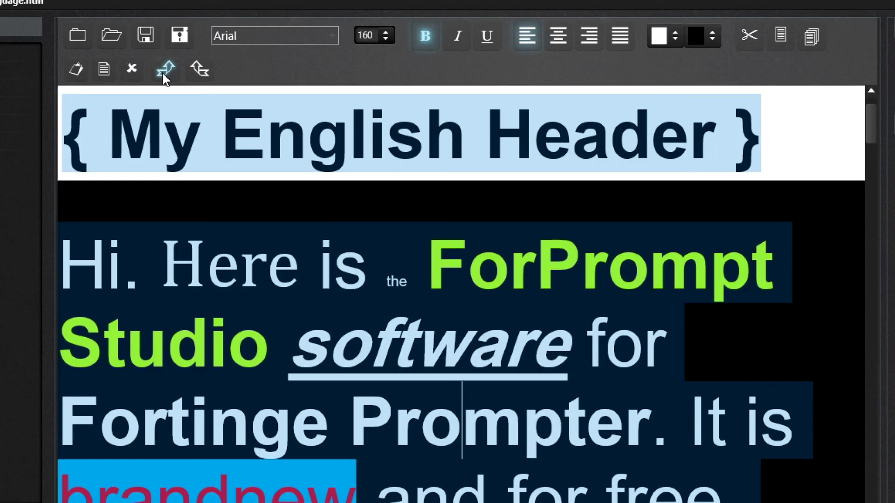
pyautogui.click(201, 71)
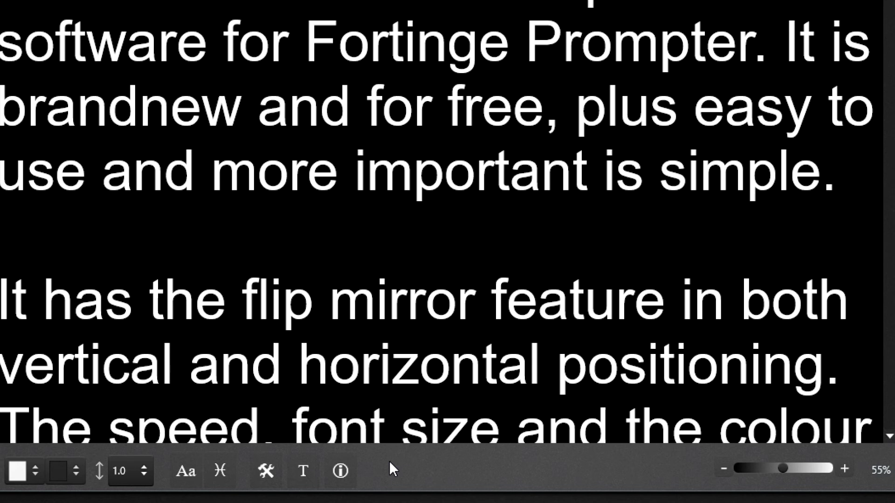
# Set the whole script's text and background colours from the bottom-bar swatches
pyautogui.click(30, 471)
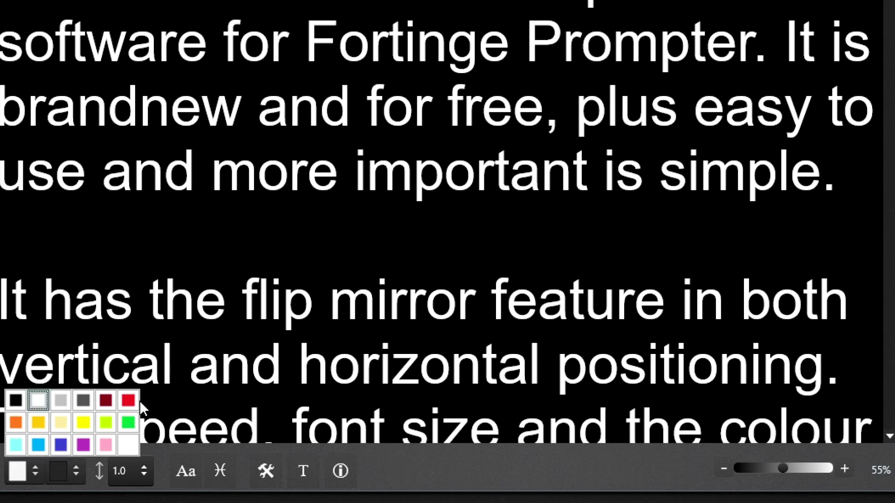
pyautogui.click(131, 400)
pyautogui.click(65, 468)
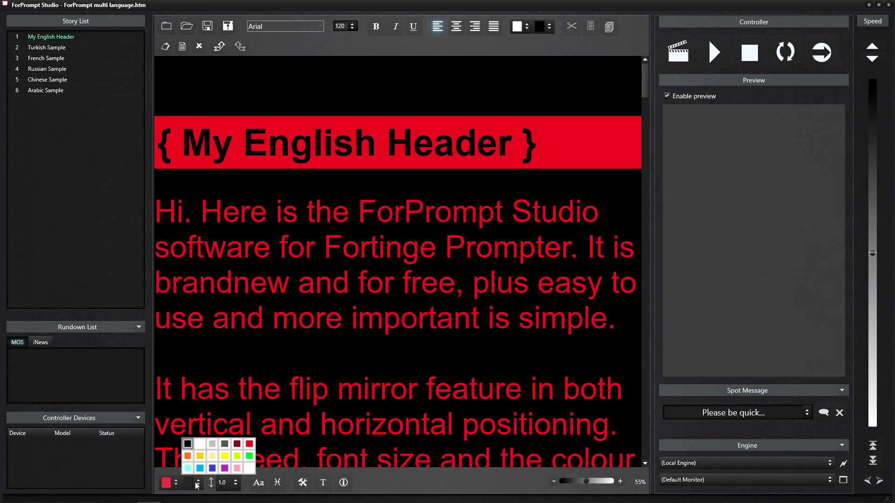
pyautogui.click(199, 468)
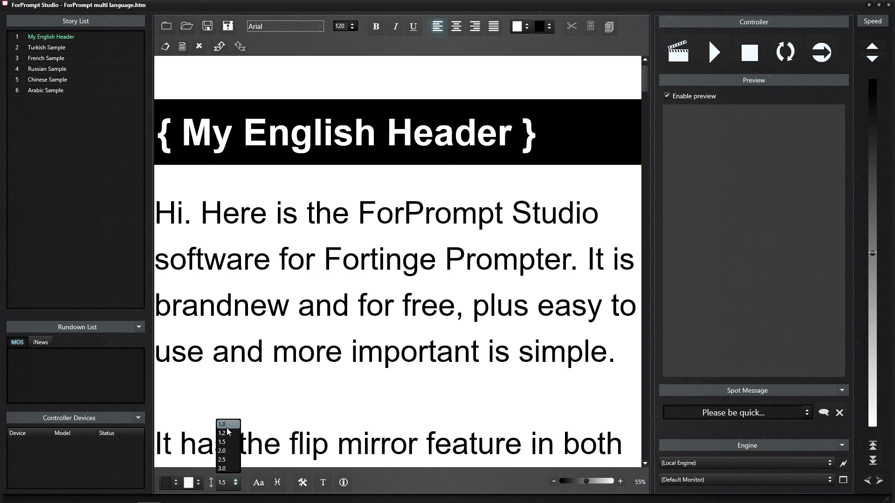
# Set line spacing to 1.0 and toggle uppercase on and back off
pyautogui.click(223, 424)
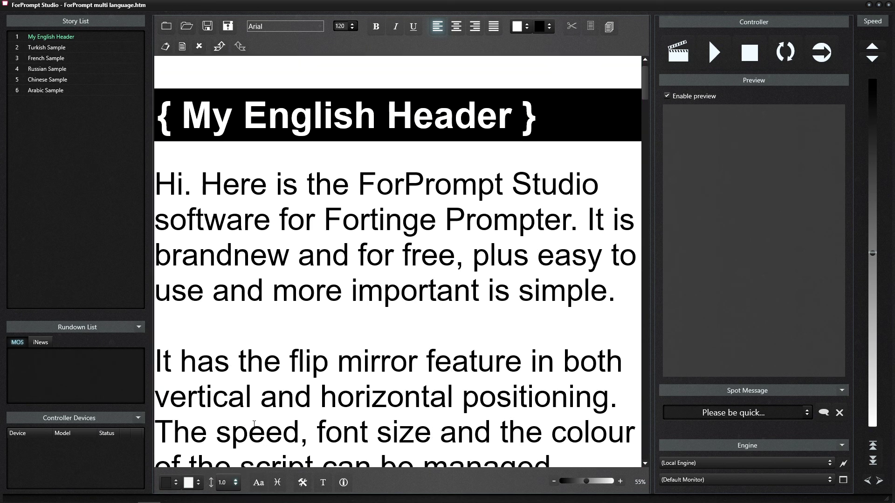
pyautogui.click(258, 483)
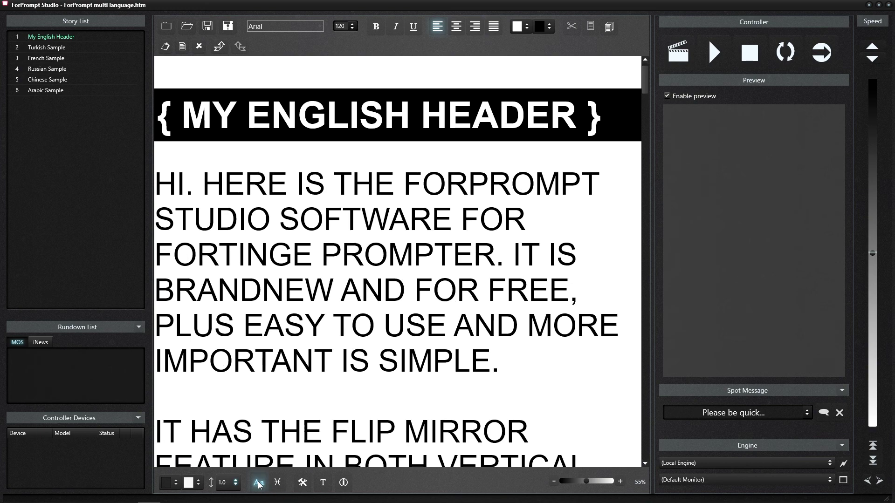
pyautogui.click(259, 483)
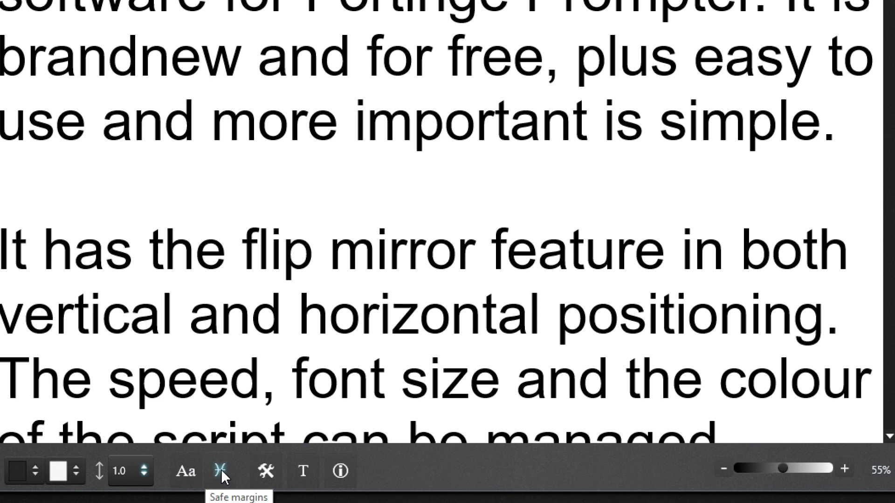
# Toggle safe margins on and off, then zoom out to 24% and back in to about 64%
pyautogui.click(221, 473)
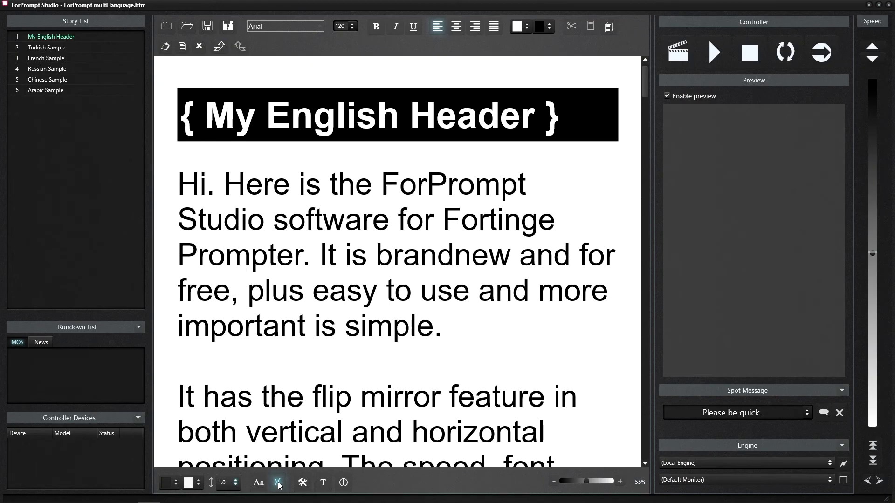
pyautogui.click(278, 484)
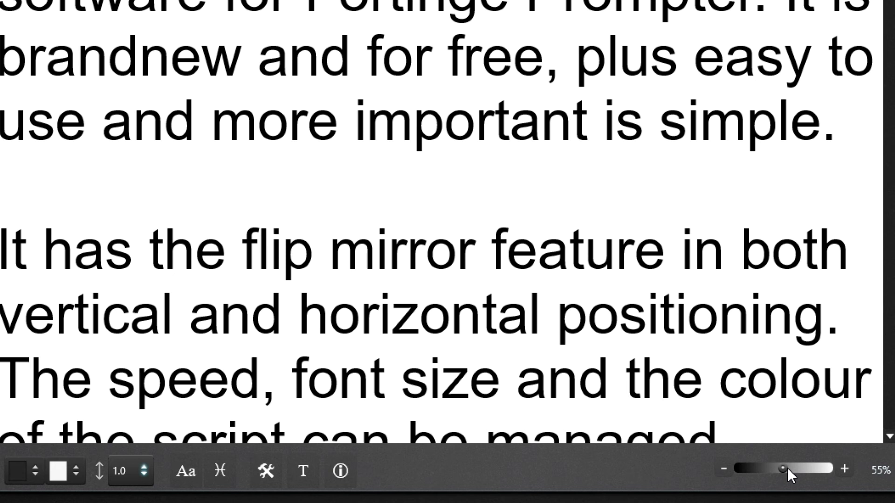
pyautogui.moveTo(776, 466); pyautogui.dragTo(746, 469)
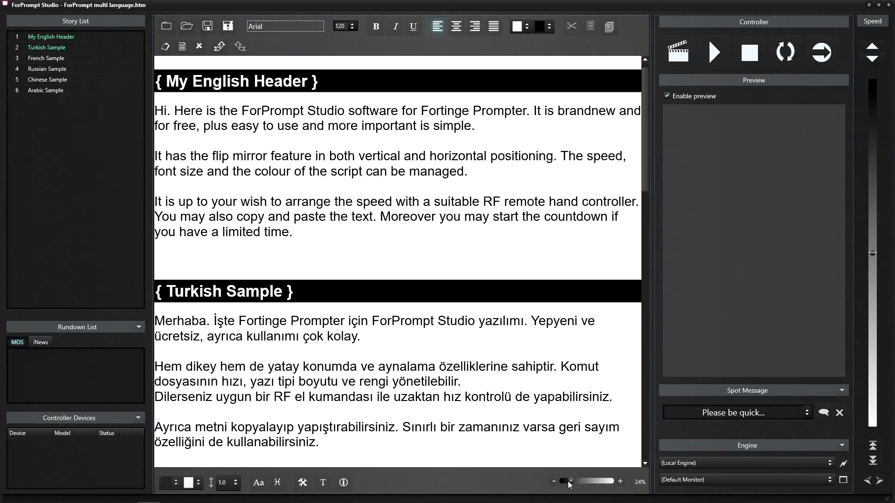
pyautogui.moveTo(568, 482)
pyautogui.mouseDown()
pyautogui.moveTo(599, 485)
pyautogui.moveTo(577, 487)
pyautogui.mouseUp()
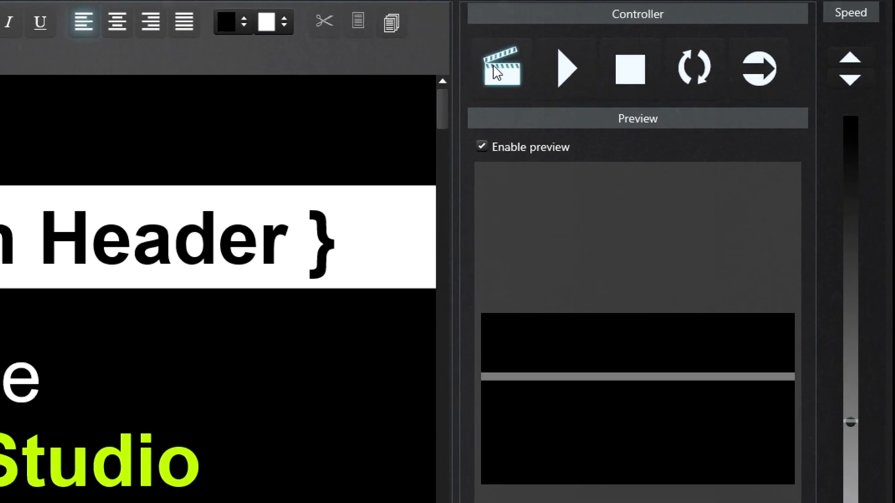
# Play the script in the live preview, stop it, and select the word Prompter
pyautogui.click(497, 72)
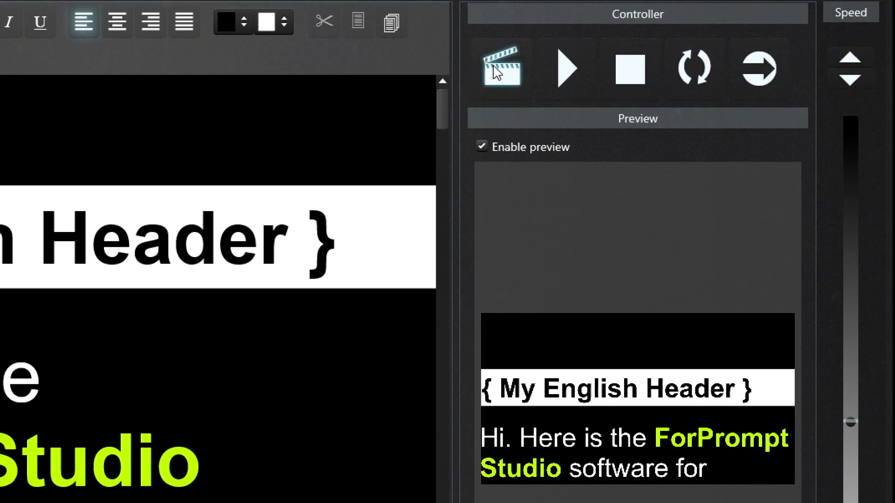
pyautogui.click(637, 79)
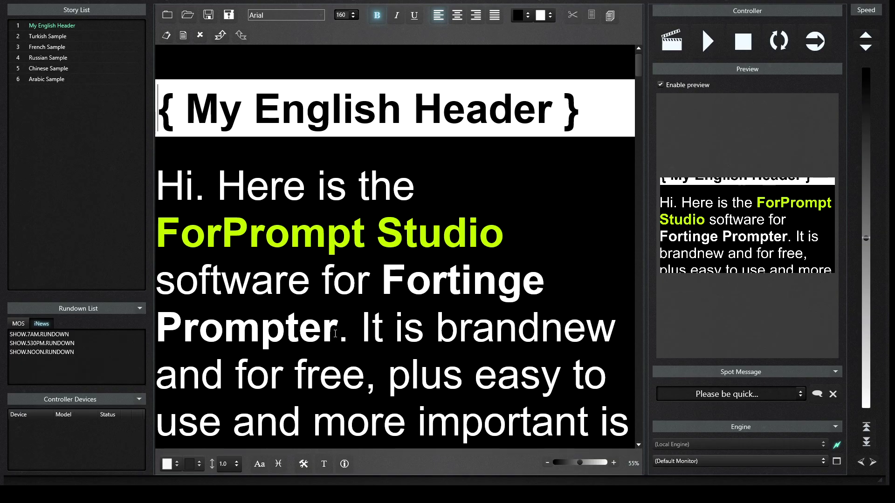
pyautogui.moveTo(323, 332); pyautogui.dragTo(157, 332)
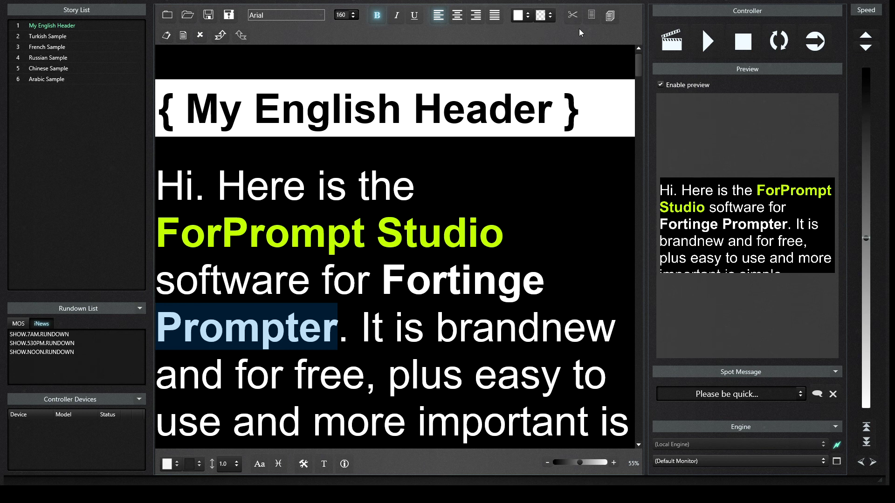
# Colour Prompter red, refresh the preview, and keep it continuously synced with edits
pyautogui.click(518, 15)
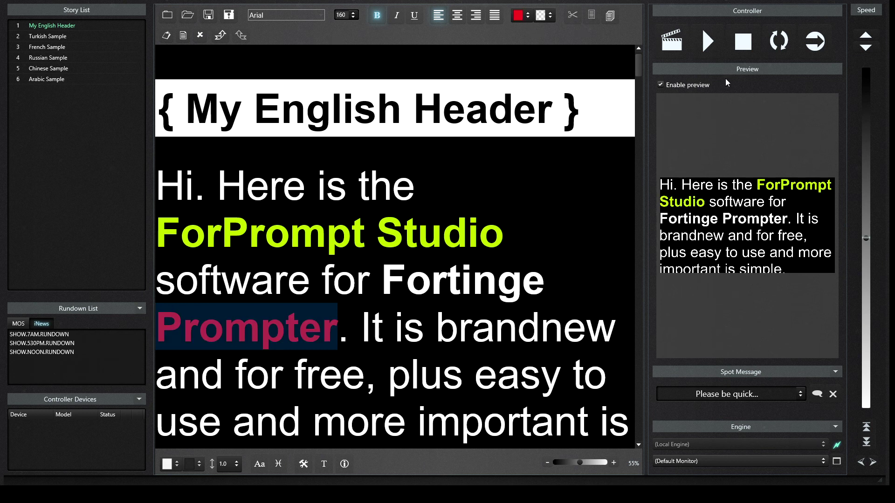
pyautogui.click(784, 46)
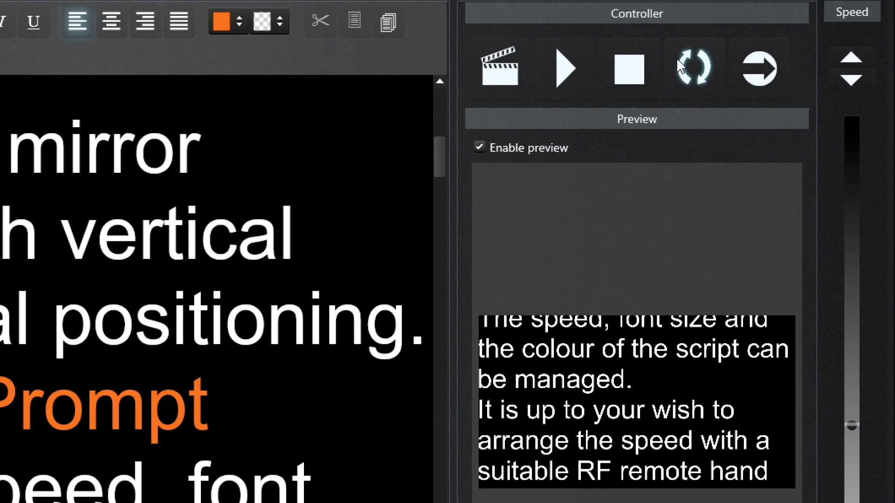
pyautogui.click(699, 65)
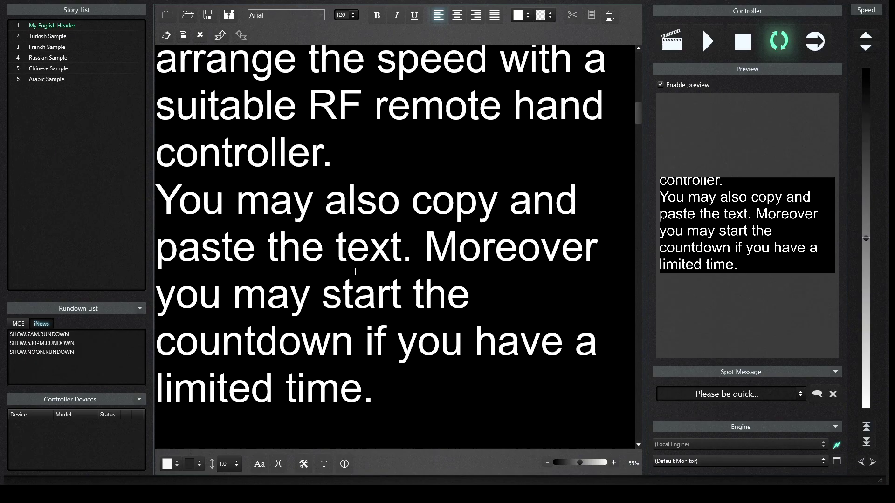
pyautogui.scroll(-3, 362, 280)
# Add 'Have a good day..' after 'limited time.' at the end of the English story
pyautogui.click(398, 234)
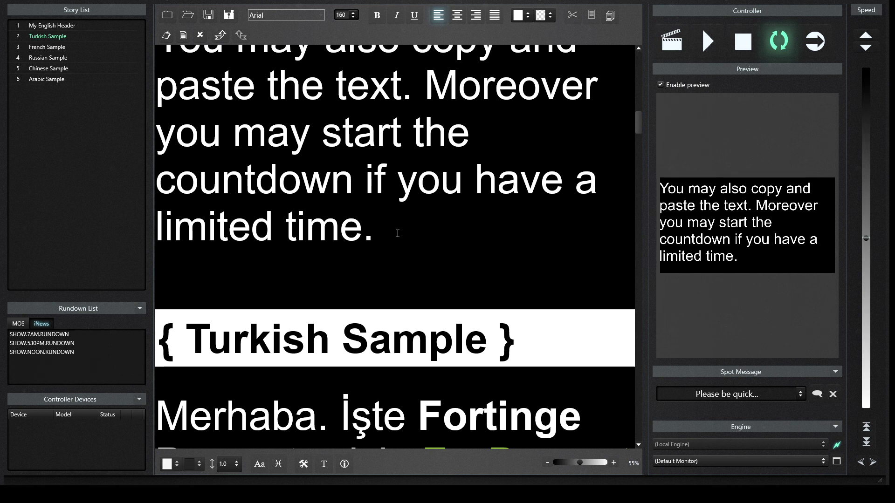
pyautogui.write('Have')
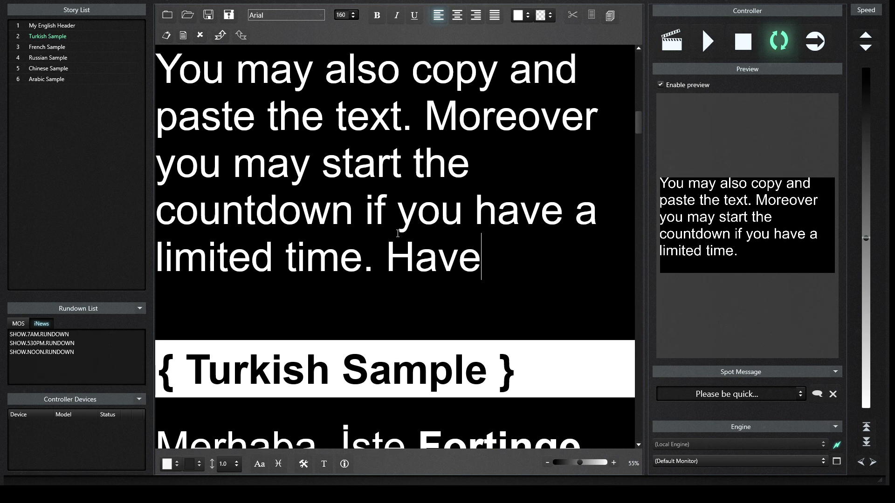
pyautogui.write(' a ')
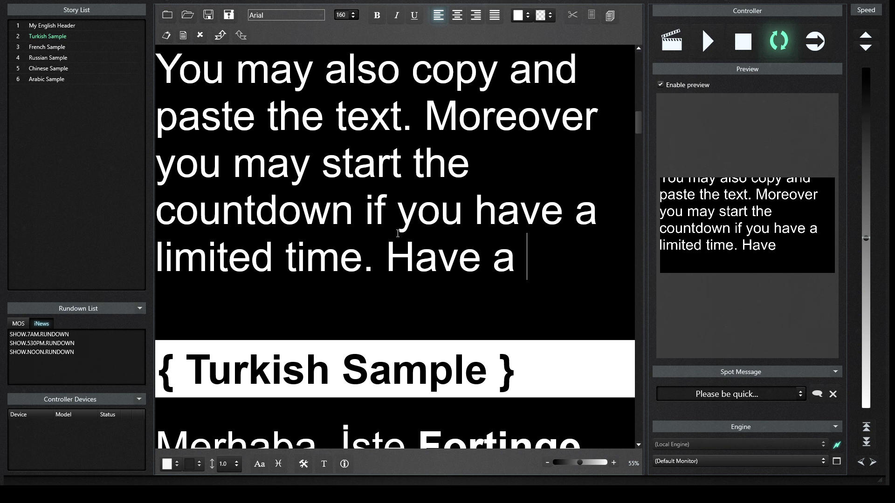
pyautogui.write('good day')
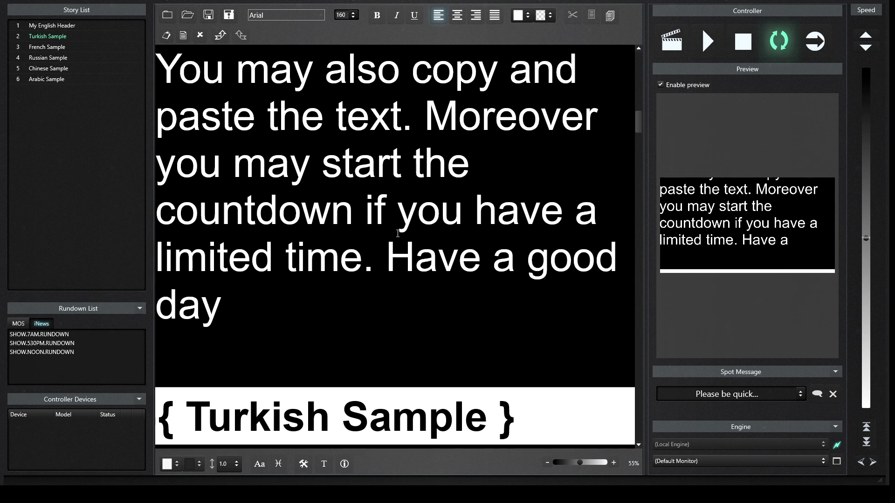
pyautogui.write('..')
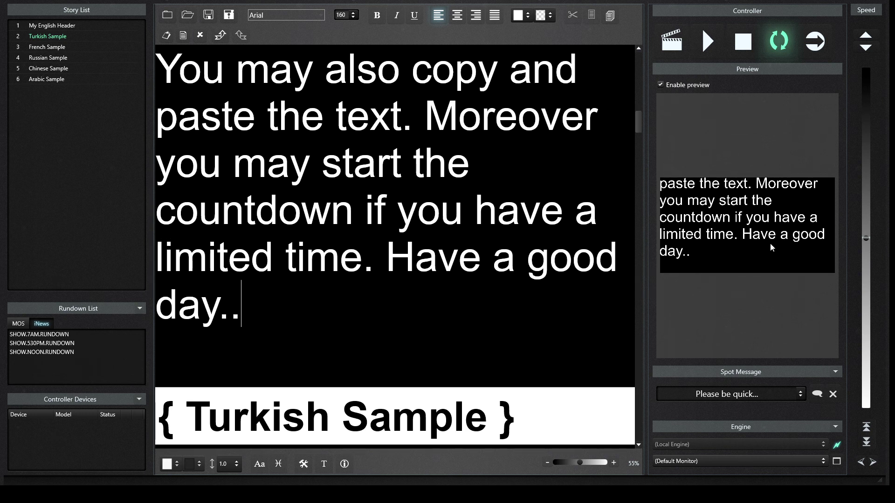
pyautogui.moveTo(638, 122); pyautogui.dragTo(640, 208)
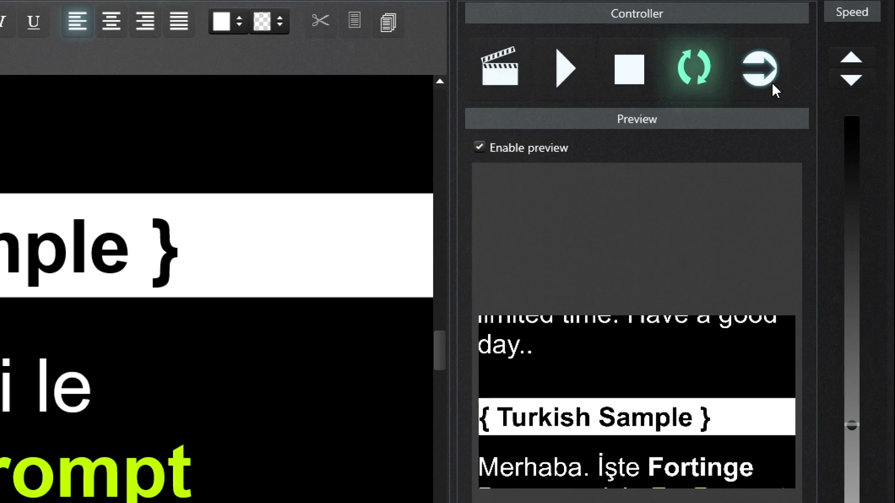
# Jump the live preview ahead to the next story
pyautogui.click(759, 69)
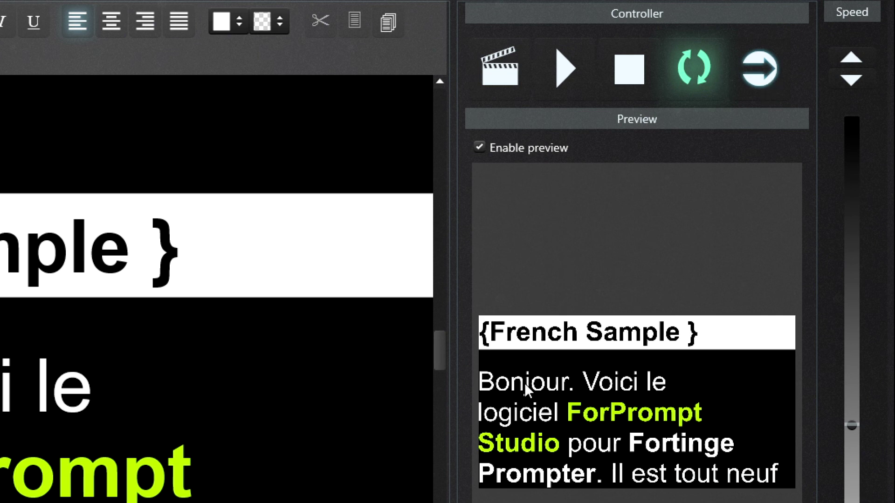
pyautogui.moveTo(442, 355); pyautogui.dragTo(454, 502)
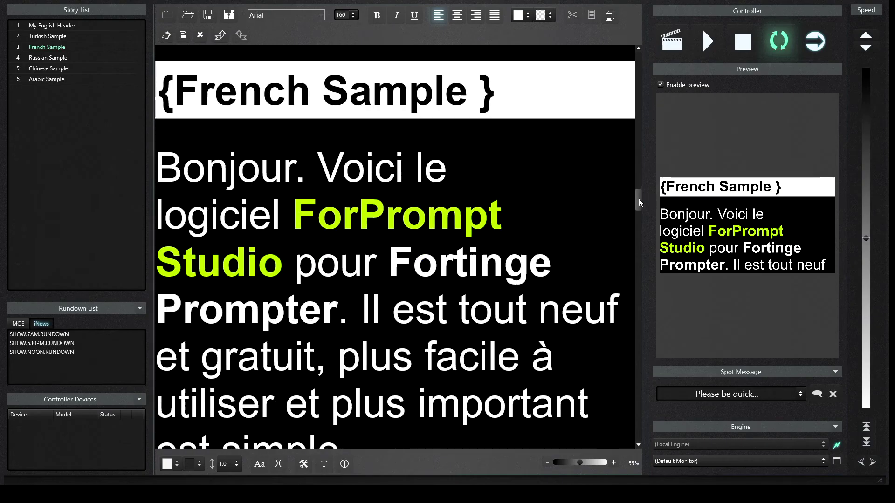
pyautogui.moveTo(647, 278); pyautogui.dragTo(646, 74)
# Speed up, then slow down the scrolling, and drag the speed below centre to run backwards
pyautogui.click(865, 37)
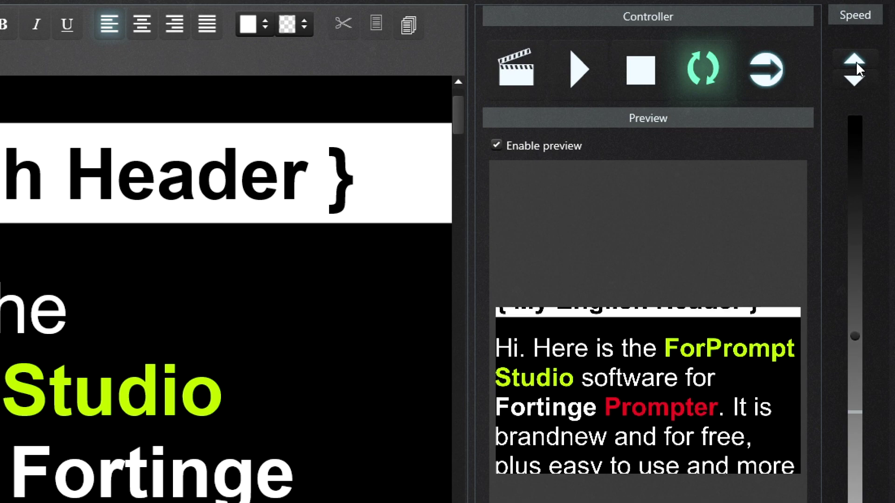
pyautogui.click(860, 81)
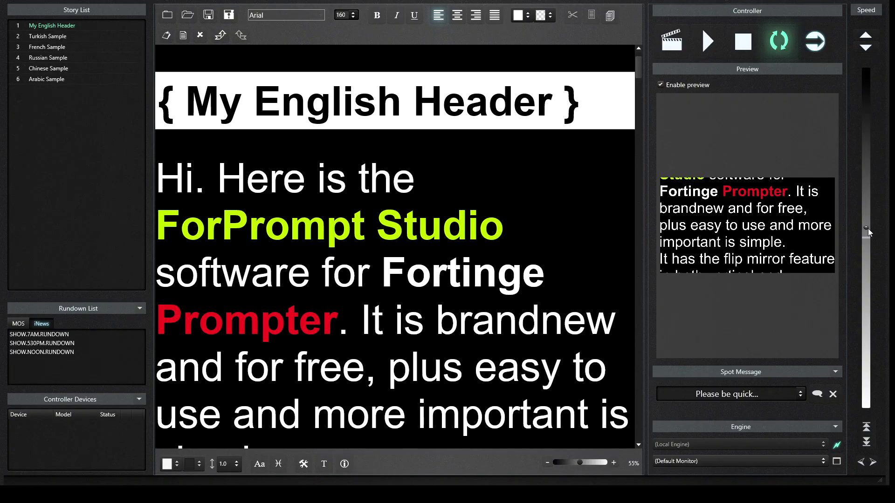
pyautogui.moveTo(866, 227)
pyautogui.mouseDown()
pyautogui.moveTo(868, 306)
pyautogui.moveTo(868, 90)
pyautogui.moveTo(868, 239)
pyautogui.mouseUp()
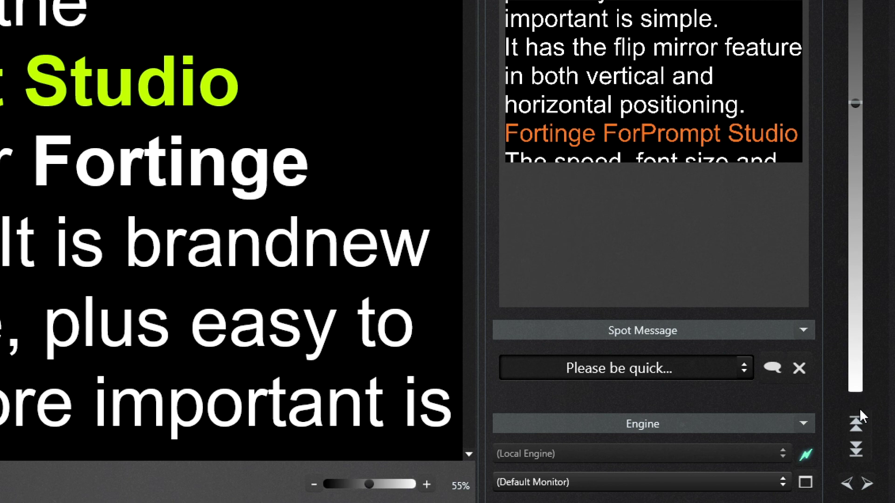
# Jump the preview to the script's start, then its end, then step back two stories
pyautogui.click(858, 420)
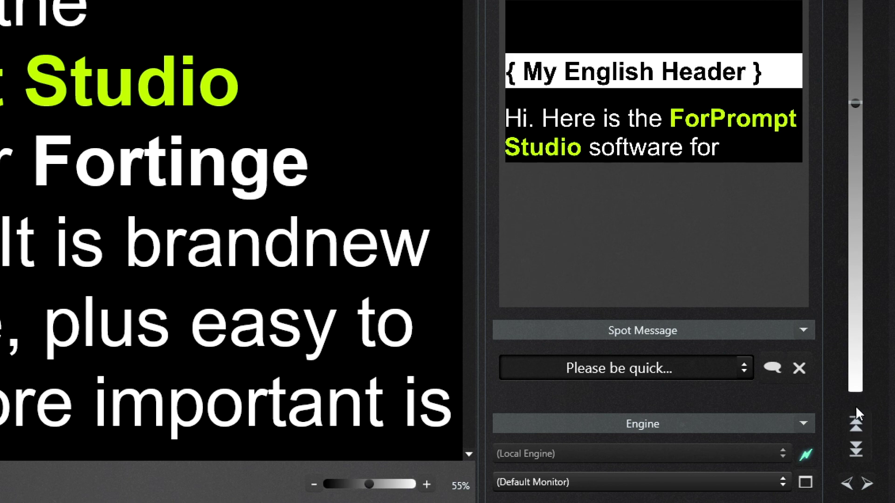
pyautogui.click(855, 450)
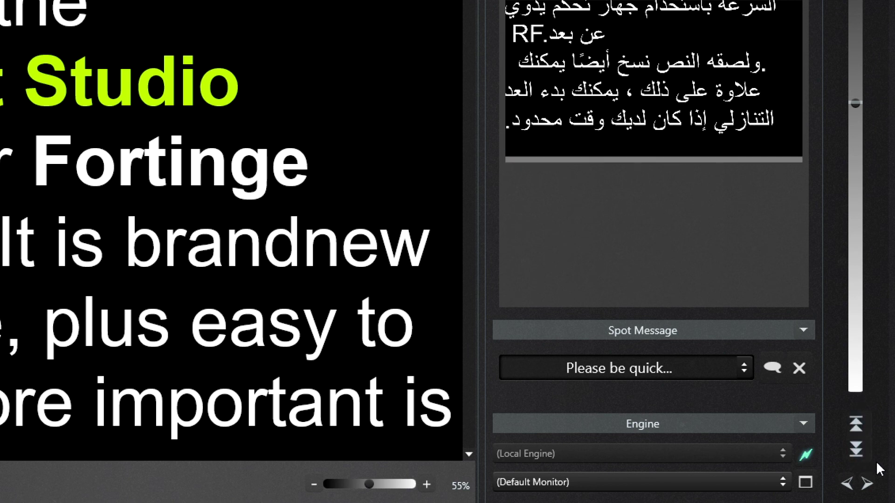
pyautogui.click(851, 487)
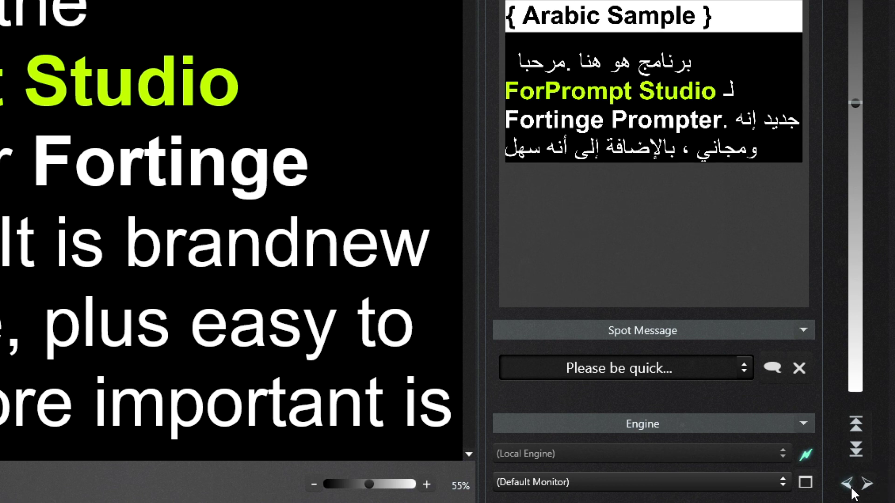
pyautogui.click(847, 484)
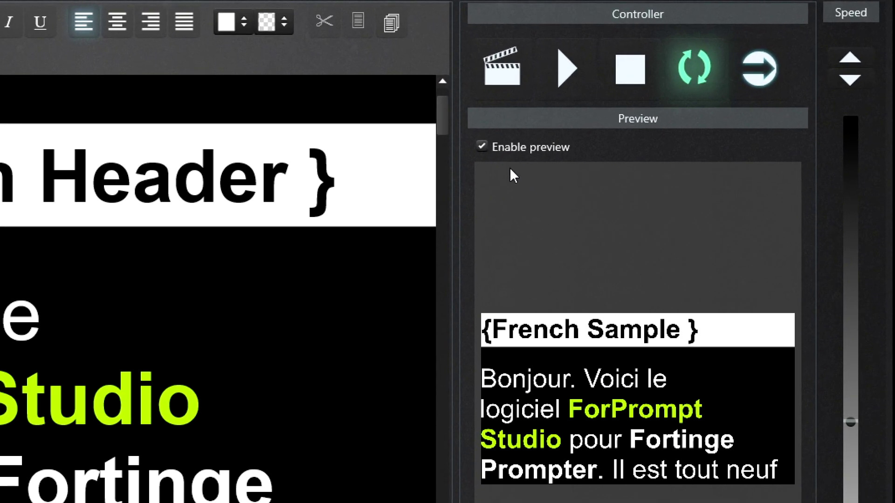
pyautogui.click(509, 156)
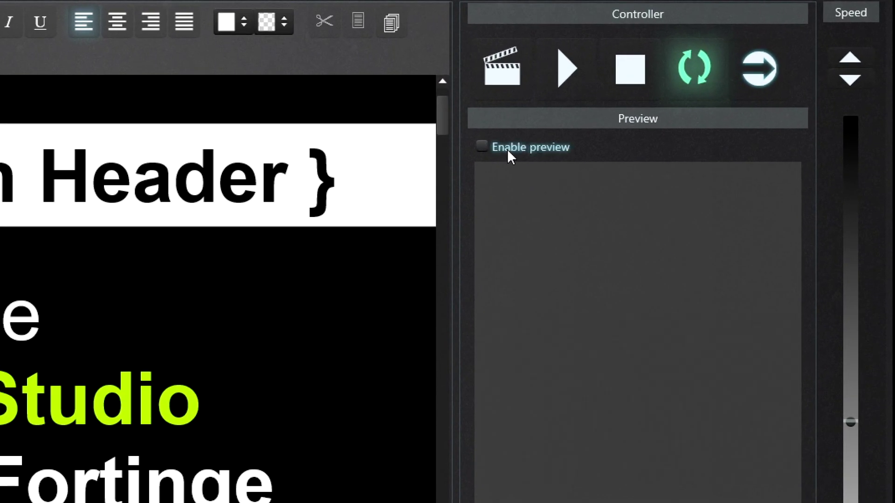
pyautogui.click(511, 156)
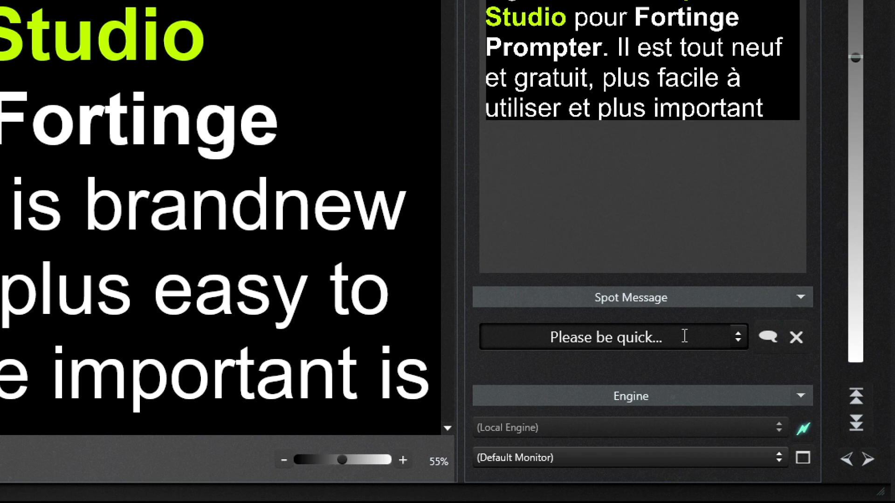
# Replace the 'Please be quick...' spot message with 'Hello..' and display it on the prompter
pyautogui.moveTo(684, 336); pyautogui.dragTo(529, 343)
pyautogui.write('Hello')
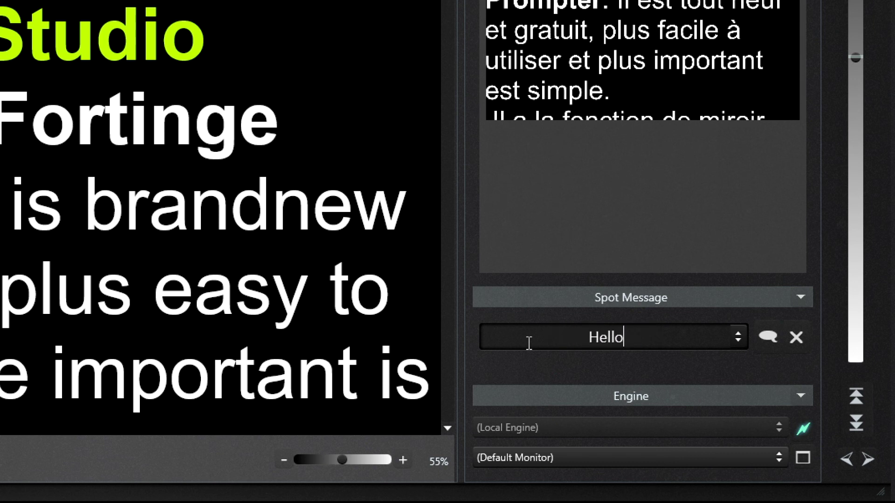
pyautogui.click(767, 336)
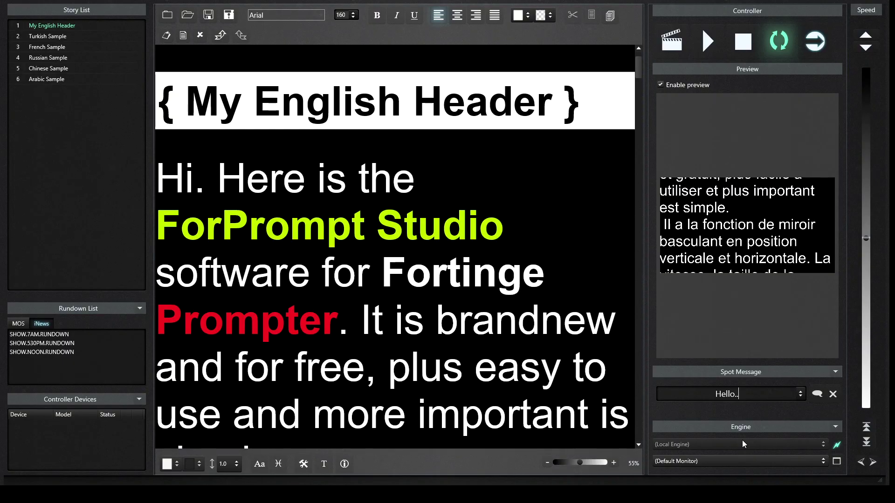